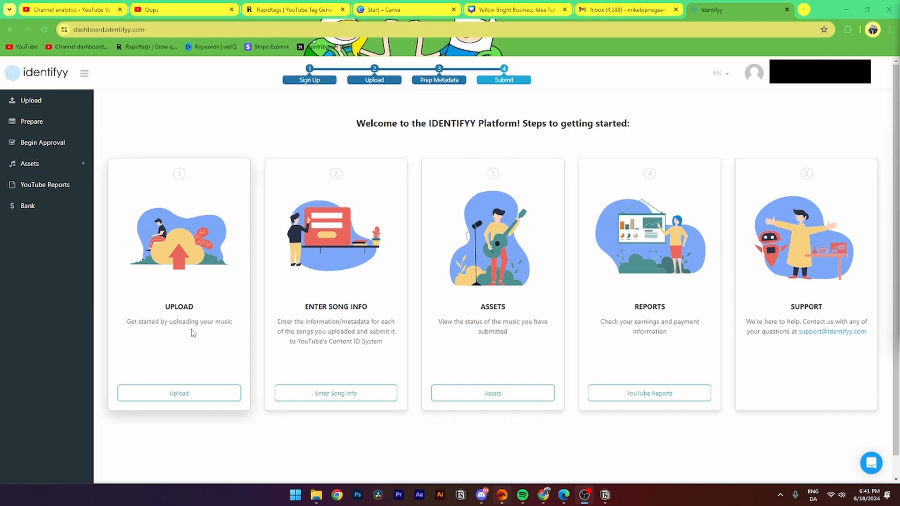
Upload lofi.mp3 through the music upload page, checking the accepted file formats
click(171, 394)
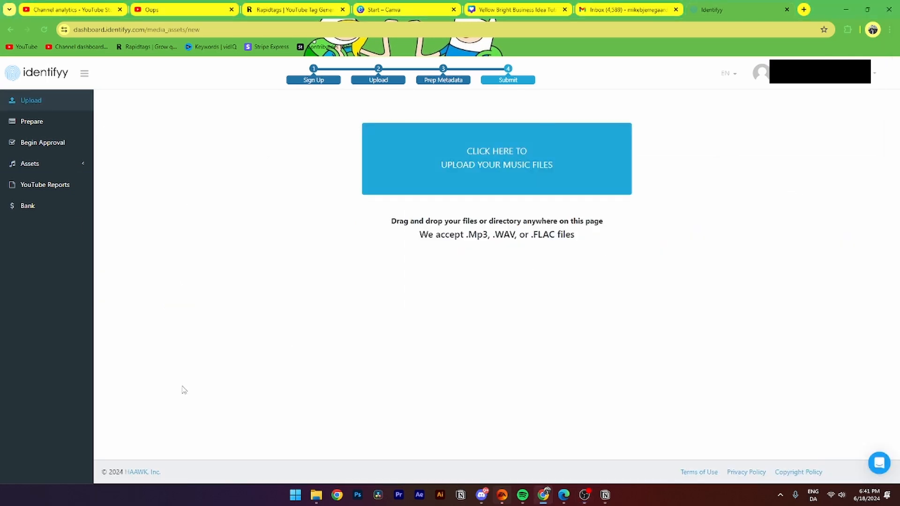
click(490, 165)
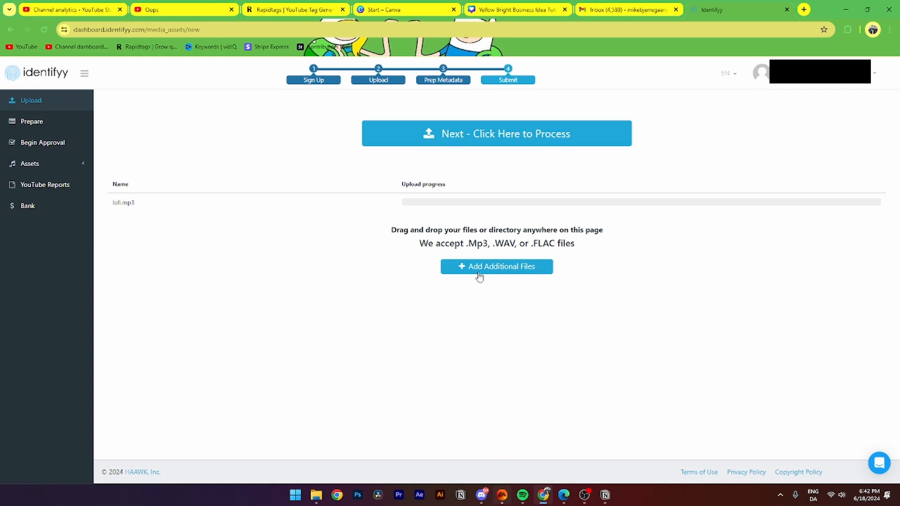
drag(420, 243, 582, 243)
click(479, 241)
click(579, 268)
Process the uploaded lofi file and move on to preparing its metadata
click(559, 139)
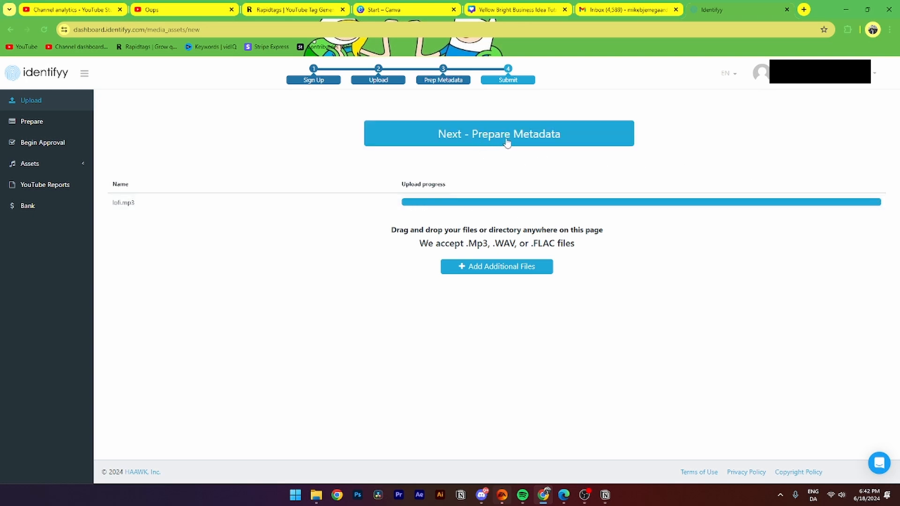
click(534, 144)
Fill the lofi track's title, artist, record label and writer fields
click(204, 162)
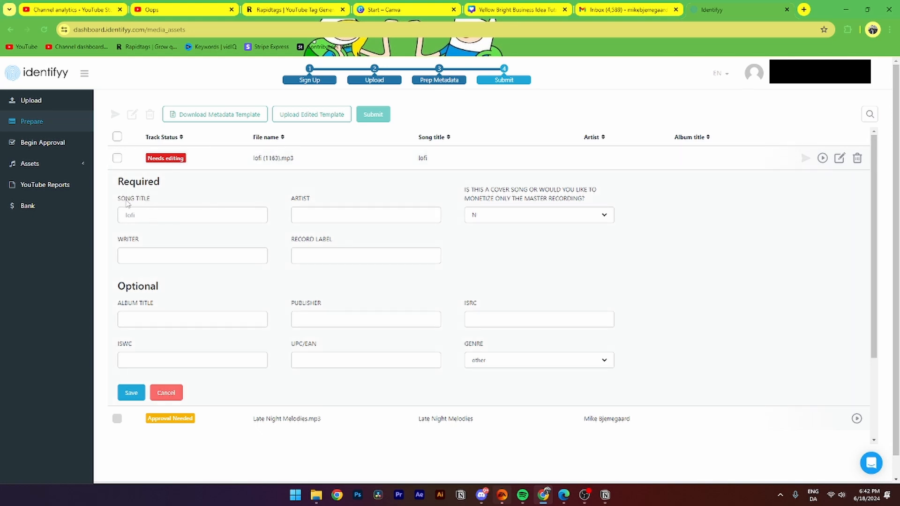
click(154, 217)
click(357, 219)
text(Mike)
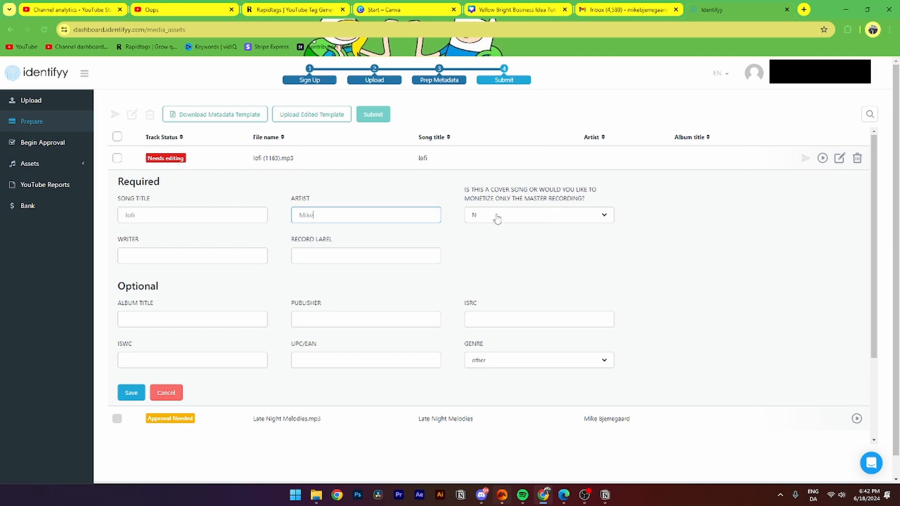
click(497, 216)
click(482, 257)
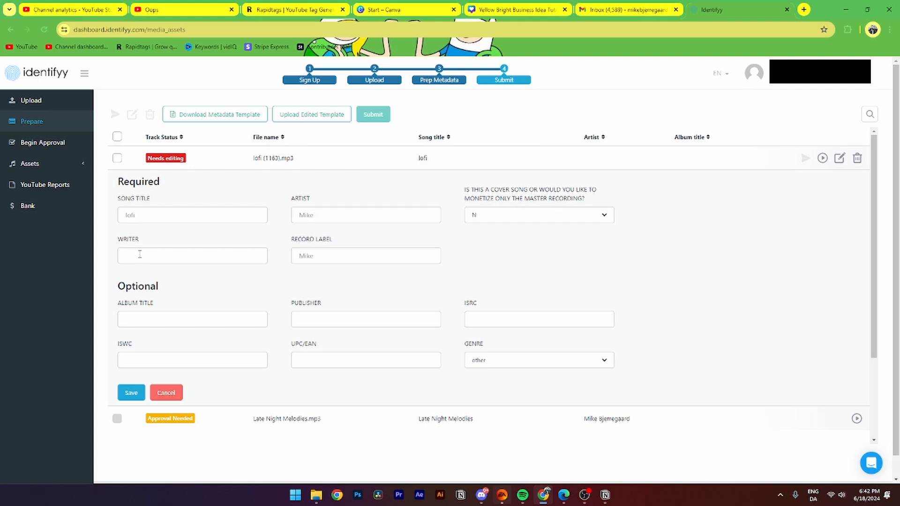
click(140, 255)
text(Mike)
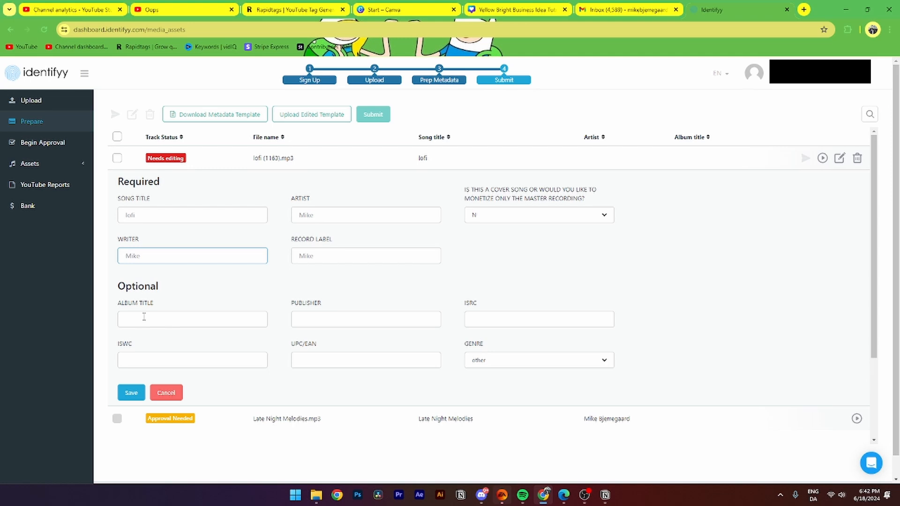
double_click(121, 303)
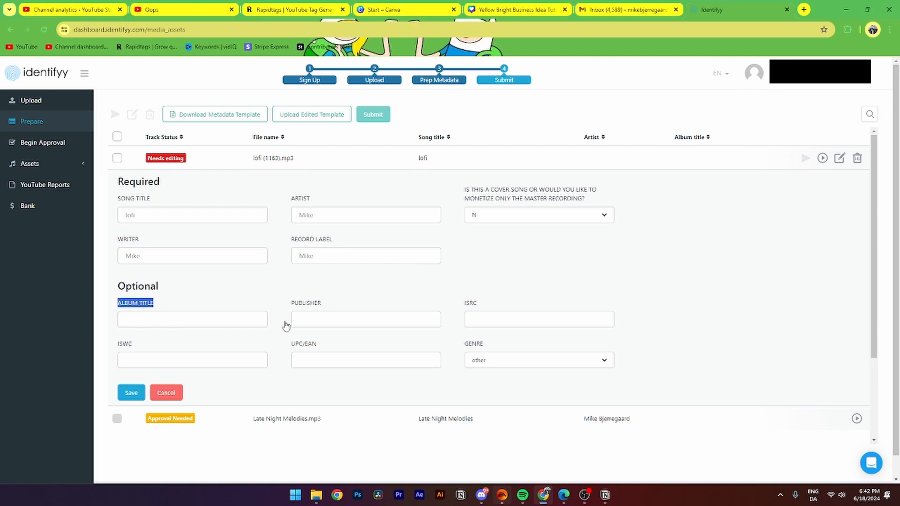
double_click(304, 303)
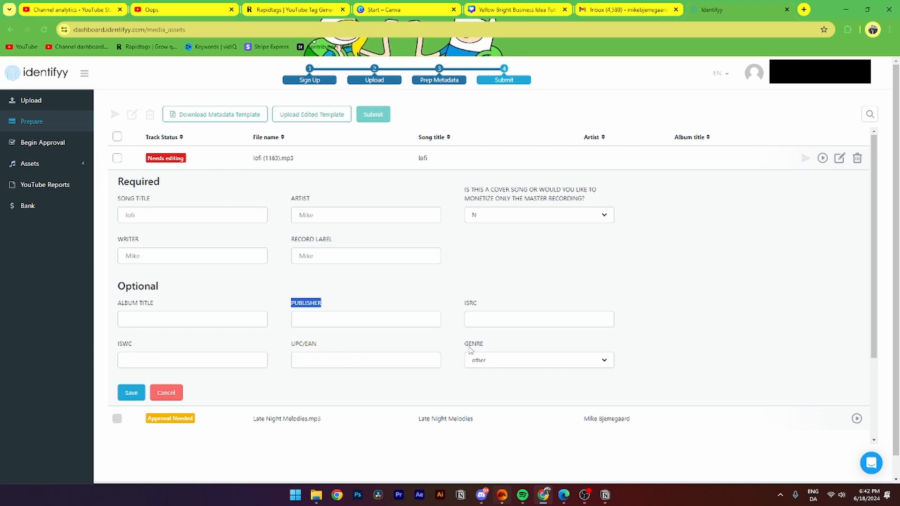
Set the genre to alternative and save the lofi track's metadata
click(501, 360)
click(500, 389)
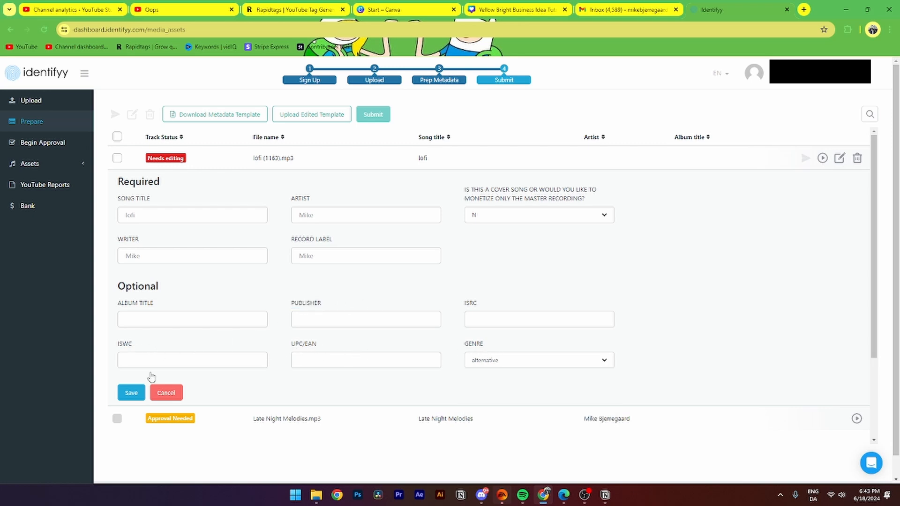
click(127, 396)
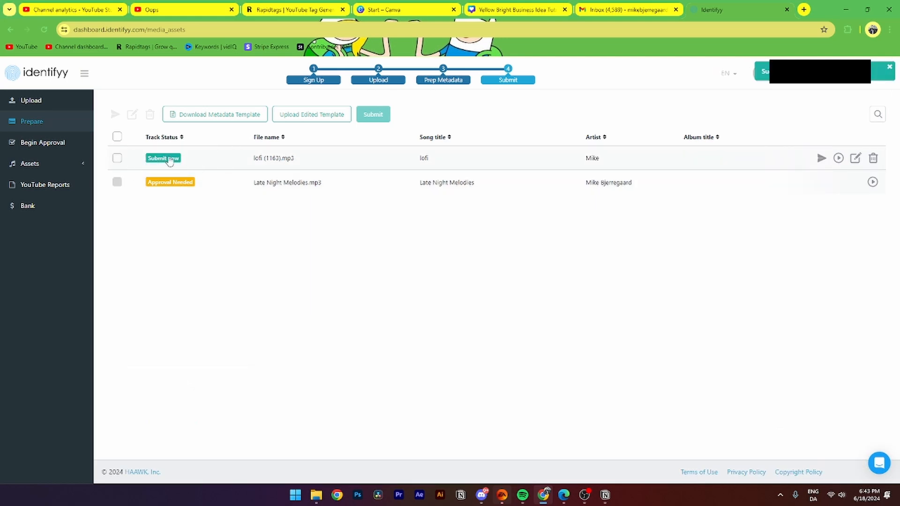
Submit the lofi track for approval and start the approval questionnaire
click(163, 158)
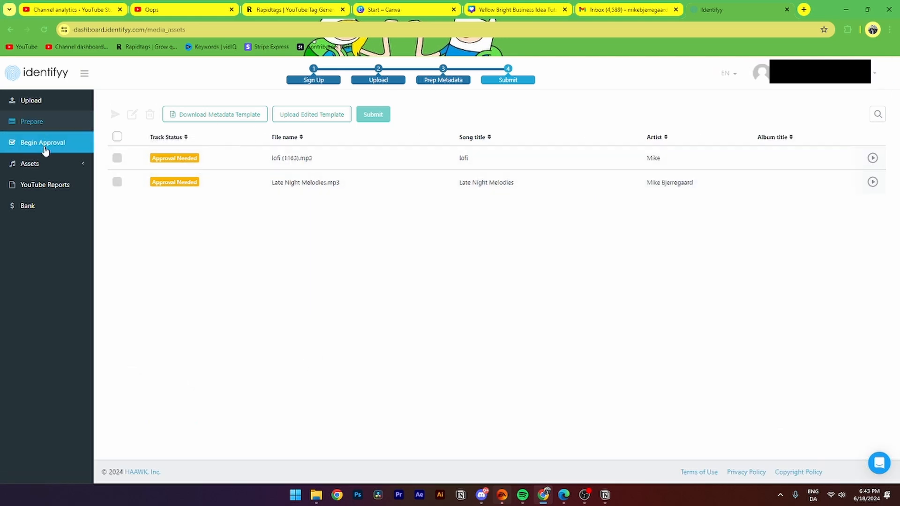
click(21, 146)
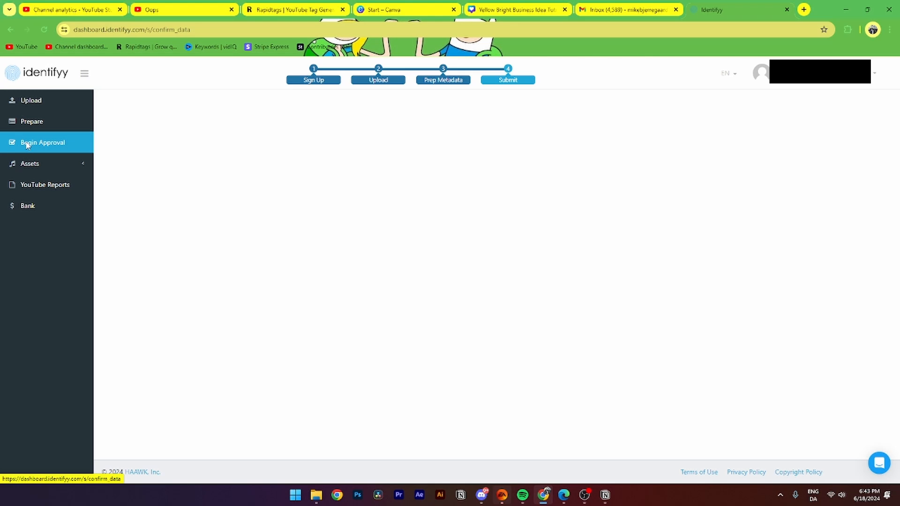
click(497, 268)
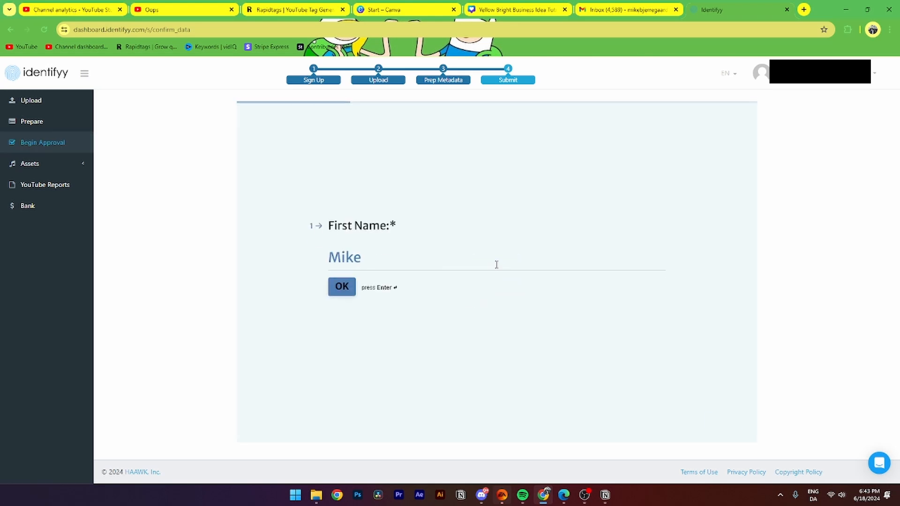
Confirm first and last name answers and answer No to PRO affiliation
click(341, 287)
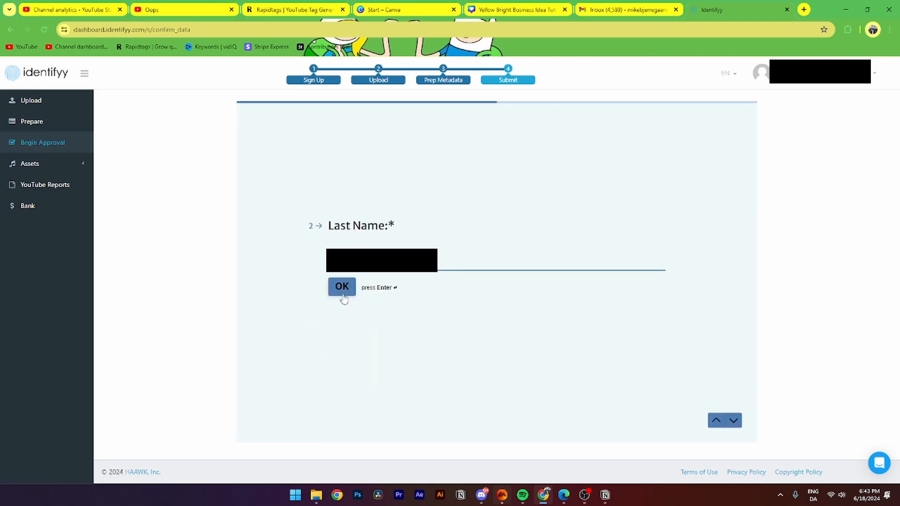
click(341, 287)
text(No)
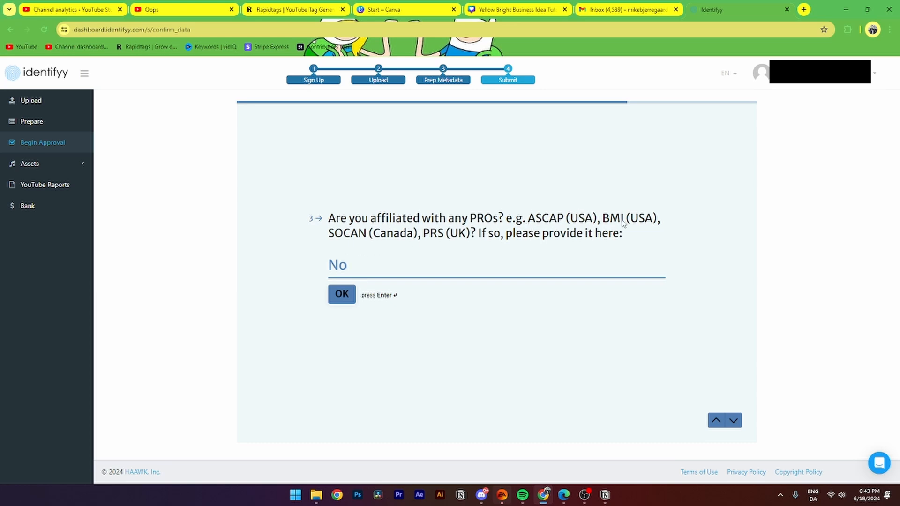
key(Return)
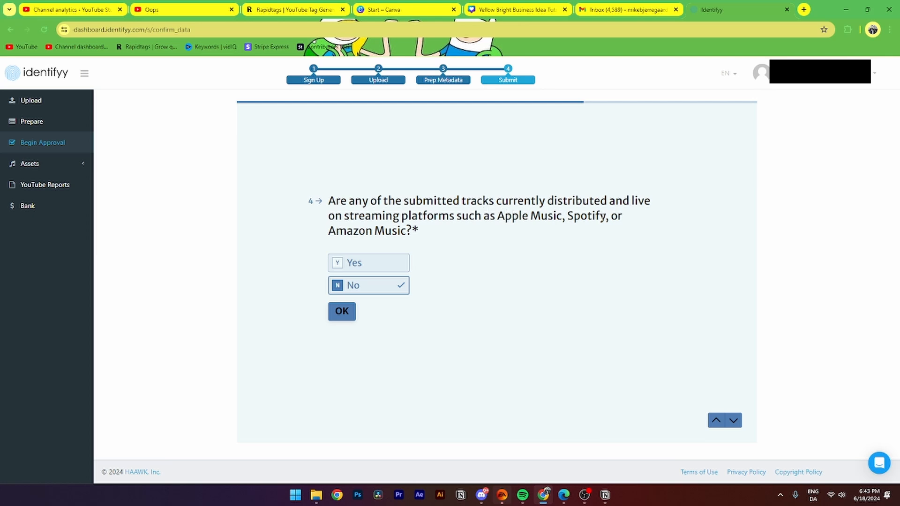
Answer no streaming distribution, confirm the official website link and no royalty-free licensing
click(342, 311)
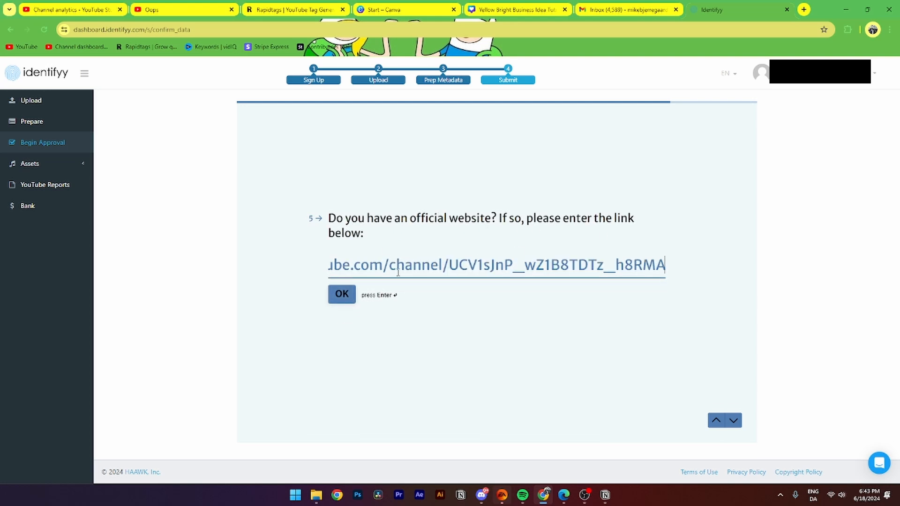
click(342, 295)
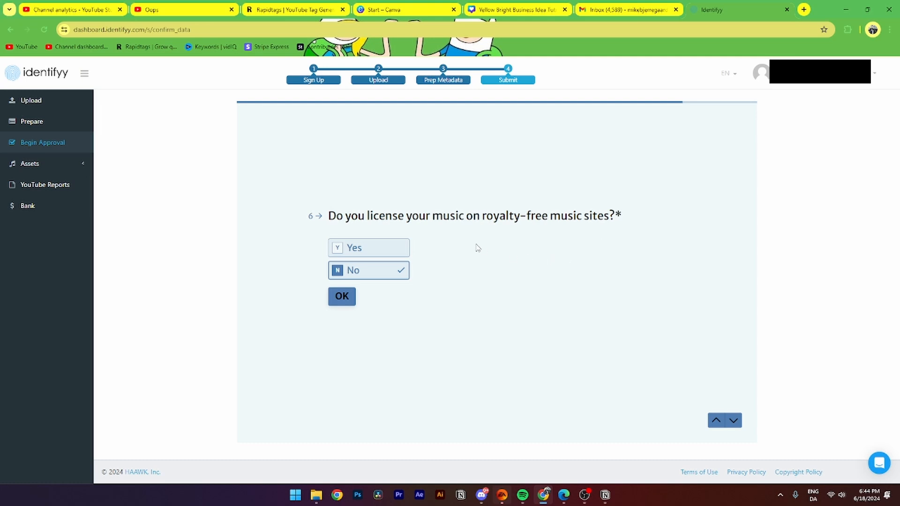
click(341, 296)
Answer composer/producer as the role, no cover songs and no online licensing
drag(328, 167, 542, 166)
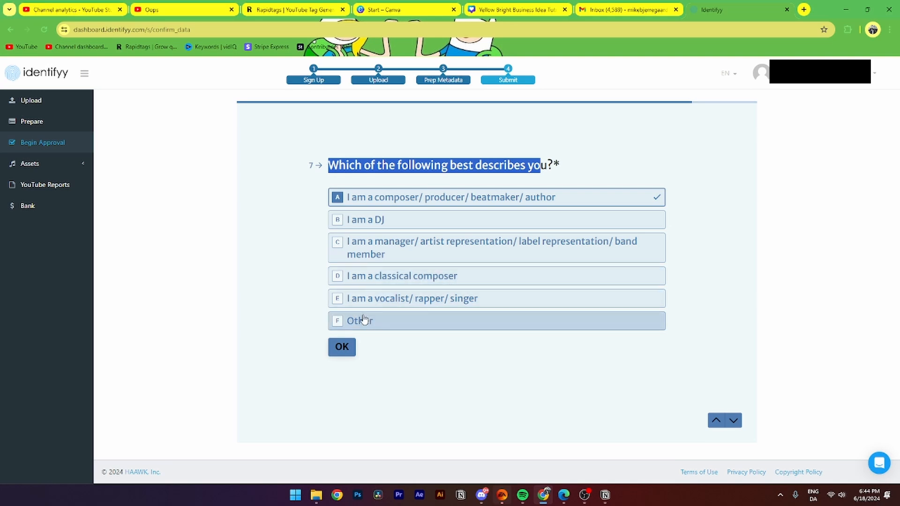
click(341, 347)
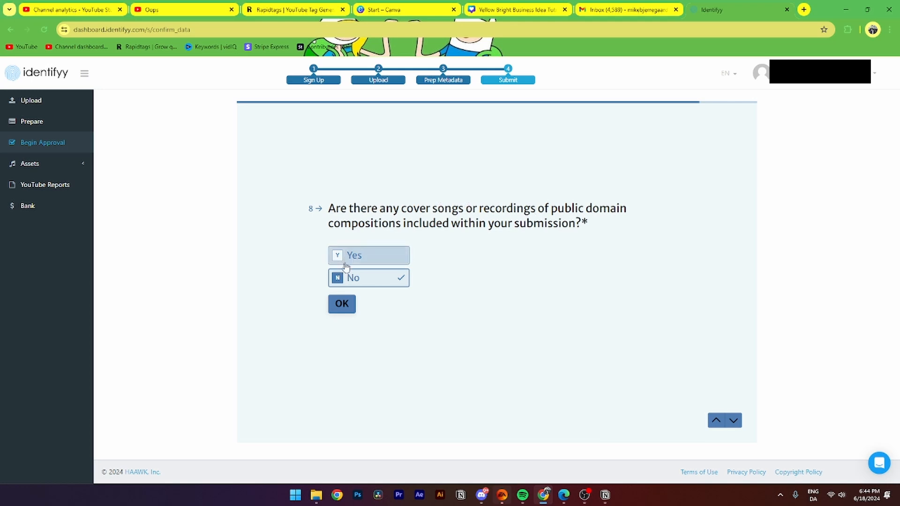
click(344, 304)
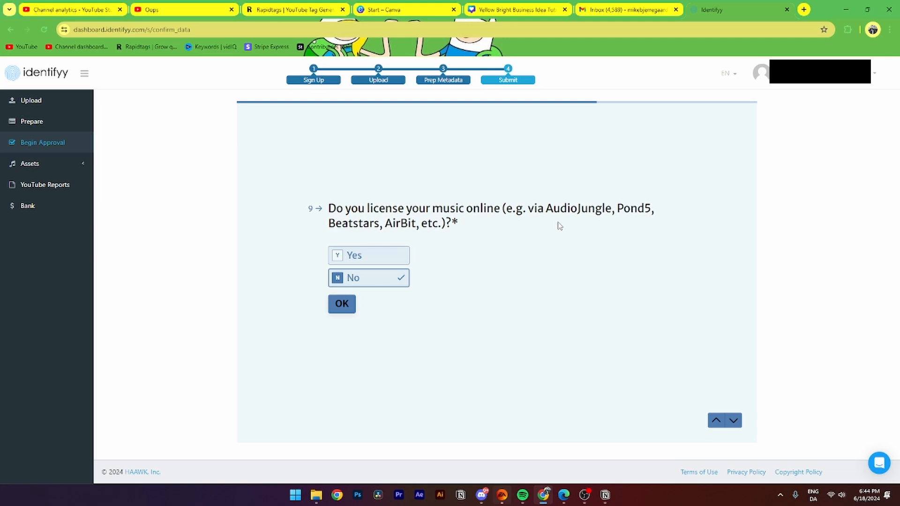
click(342, 304)
scroll(466, 240, down, 3)
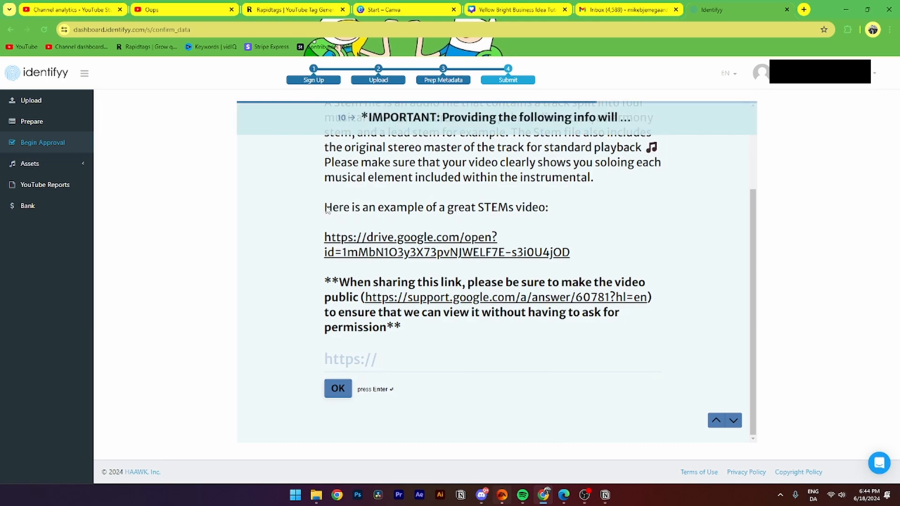
drag(321, 210, 568, 212)
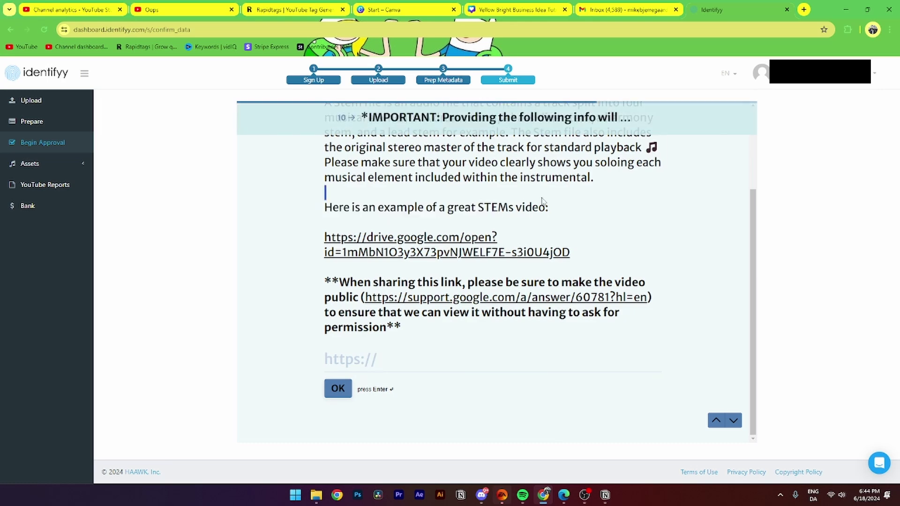
click(569, 212)
click(339, 391)
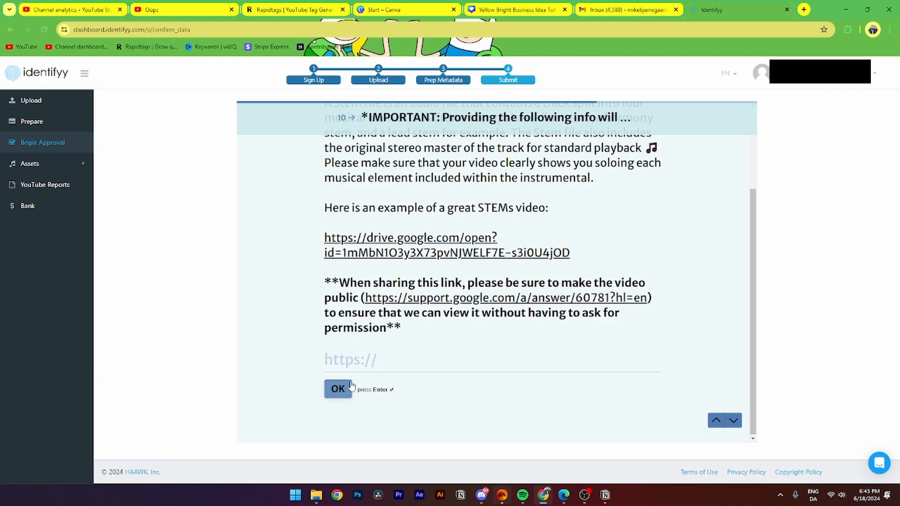
scroll(352, 385, up, 3)
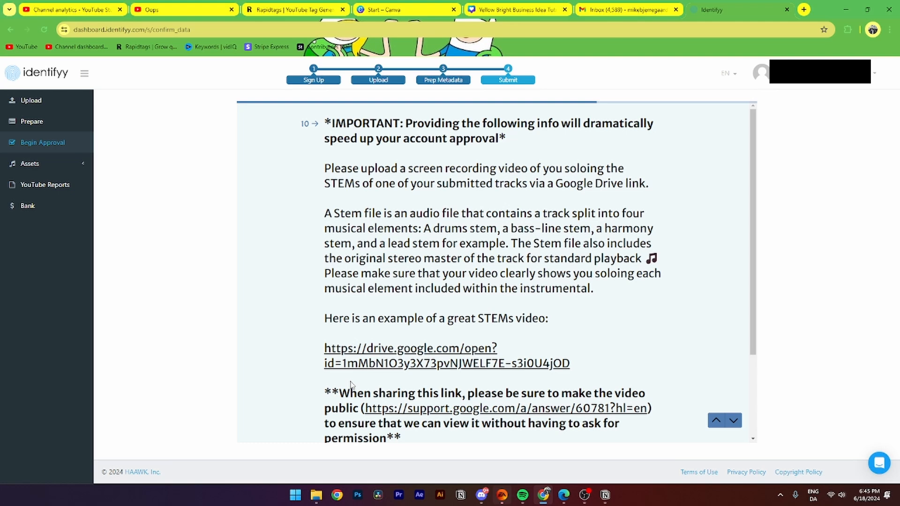